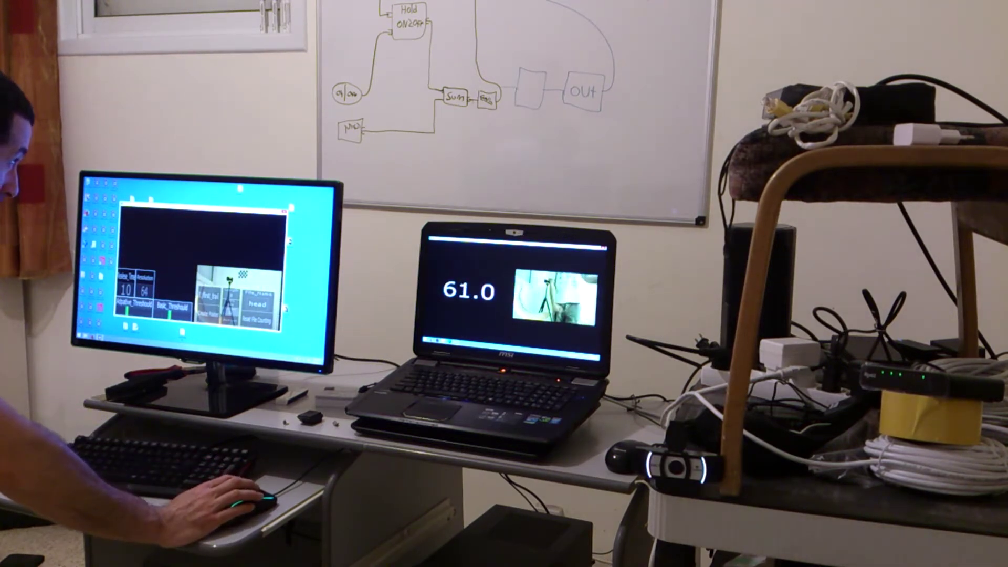
pyautogui.click(290, 212)
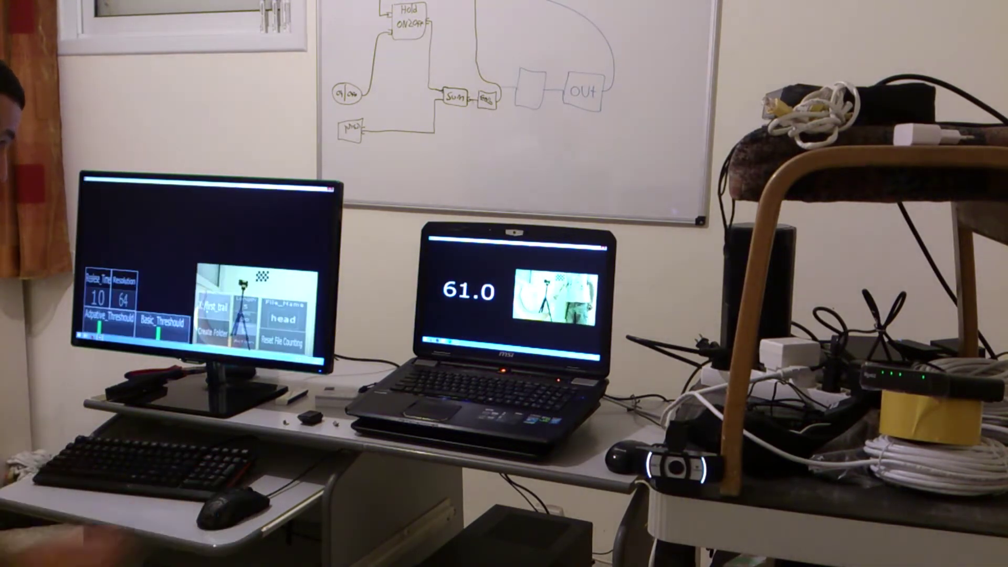